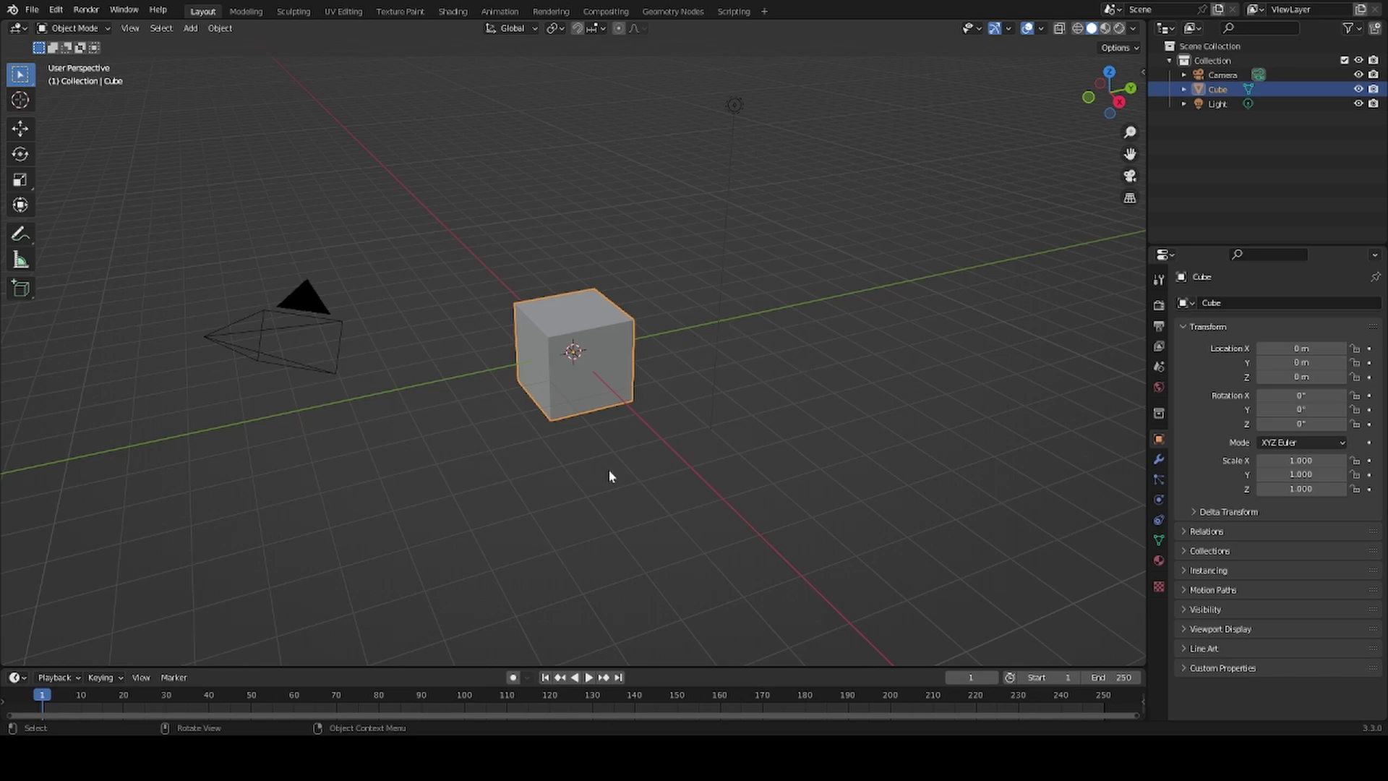
# - Frame the selected cube, then zoom out until it sits centered with space around it
pyautogui.press('KP_Decimal')
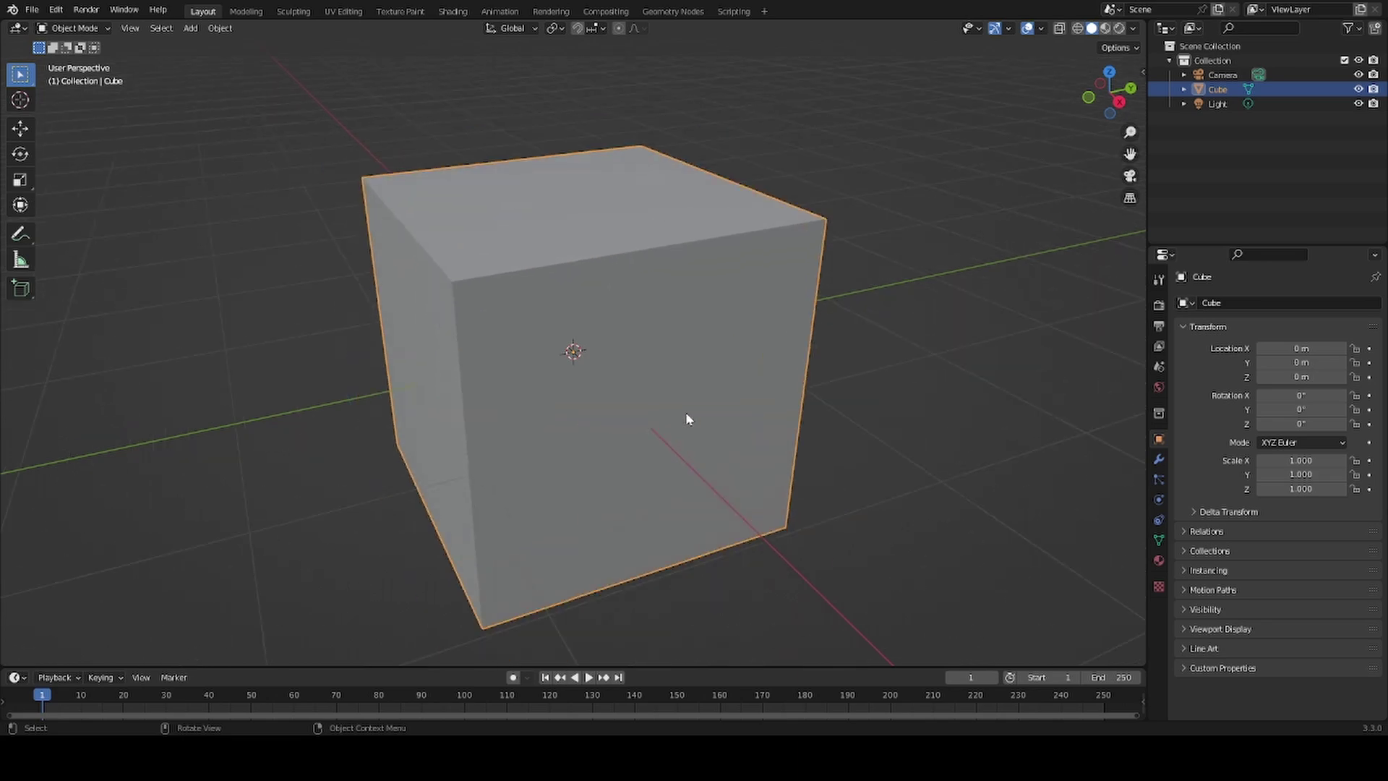
pyautogui.scroll(-2, 687, 419)
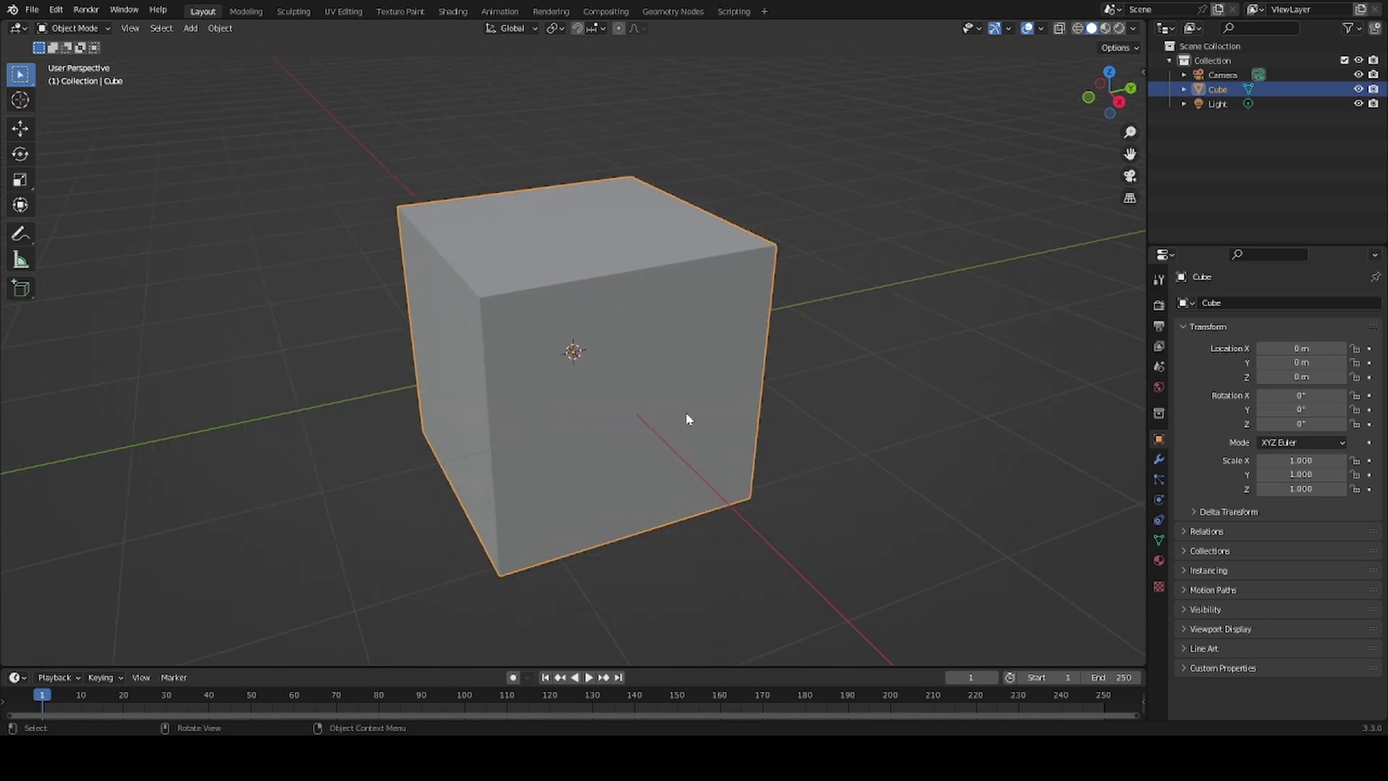
pyautogui.scroll(-1, 686, 419)
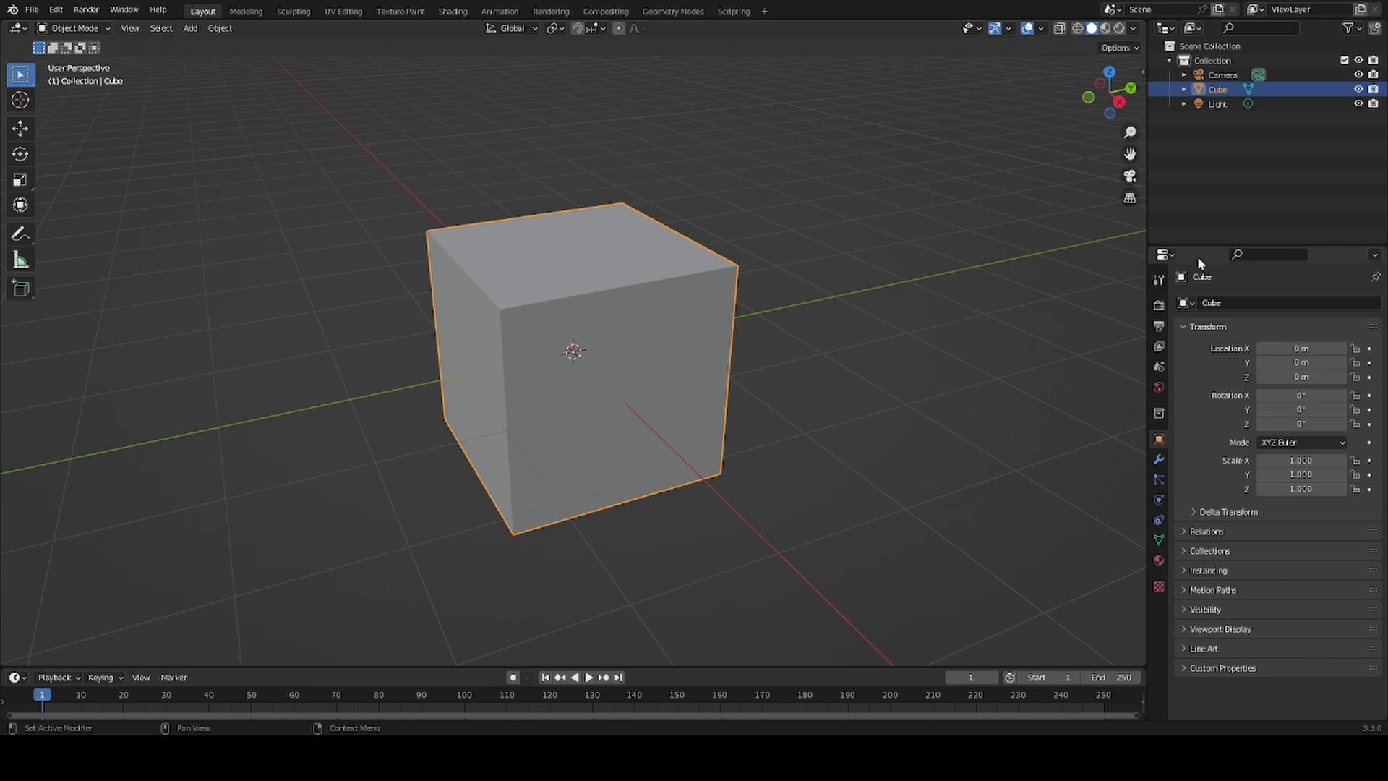
# - Show the cube's default Material with its white Principled BSDF surface in Material Properties
pyautogui.click(1159, 563)
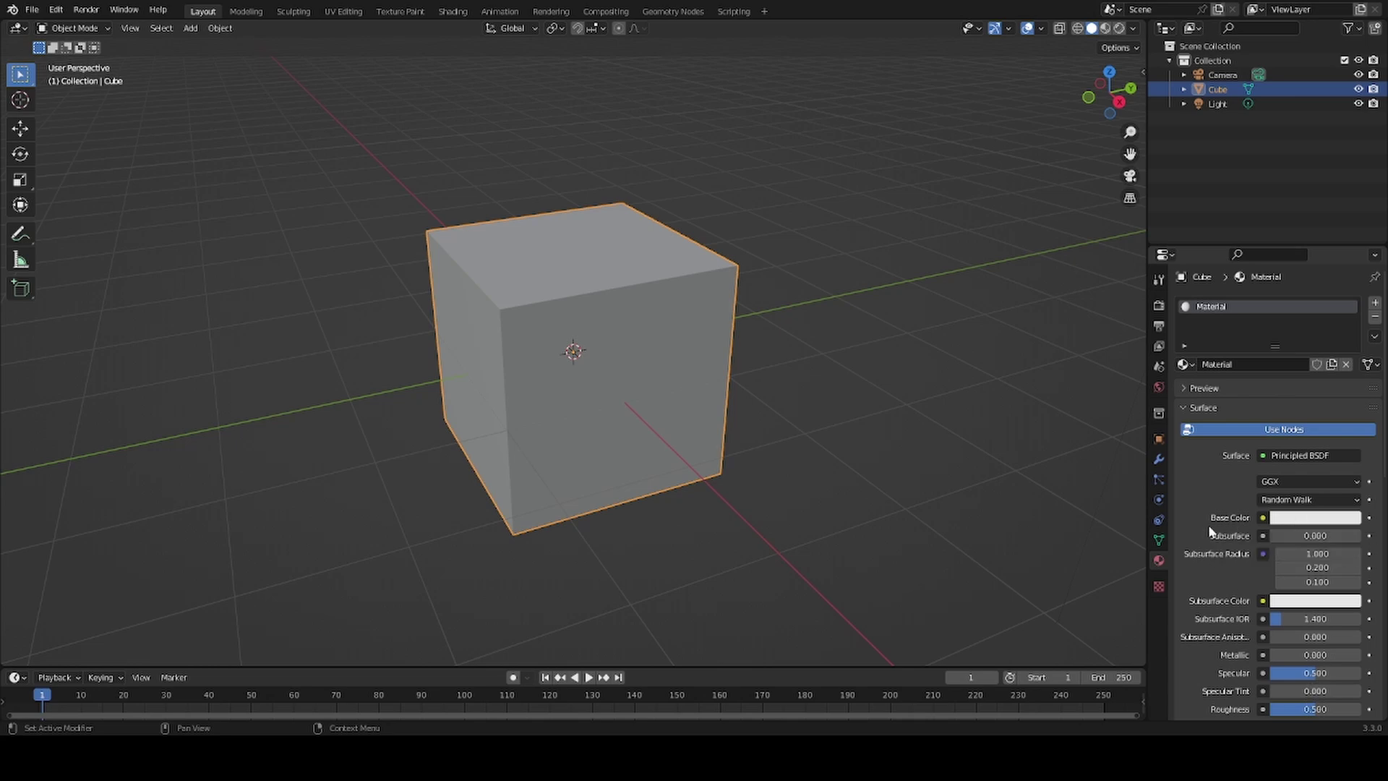
# - Set the material's Base Color to blue-violet purple, lowering its value slightly to darken it
pyautogui.click(1304, 527)
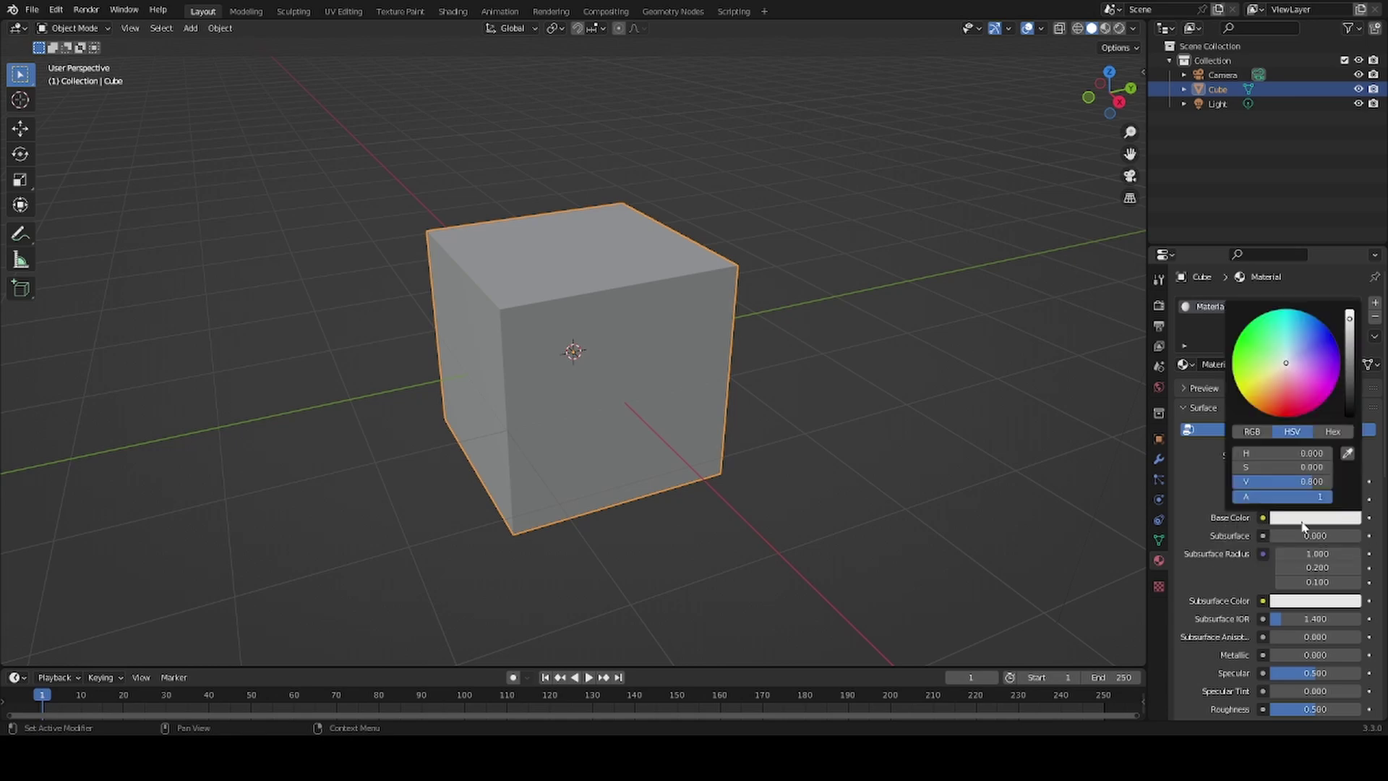
pyautogui.click(1258, 350)
pyautogui.click(1300, 399)
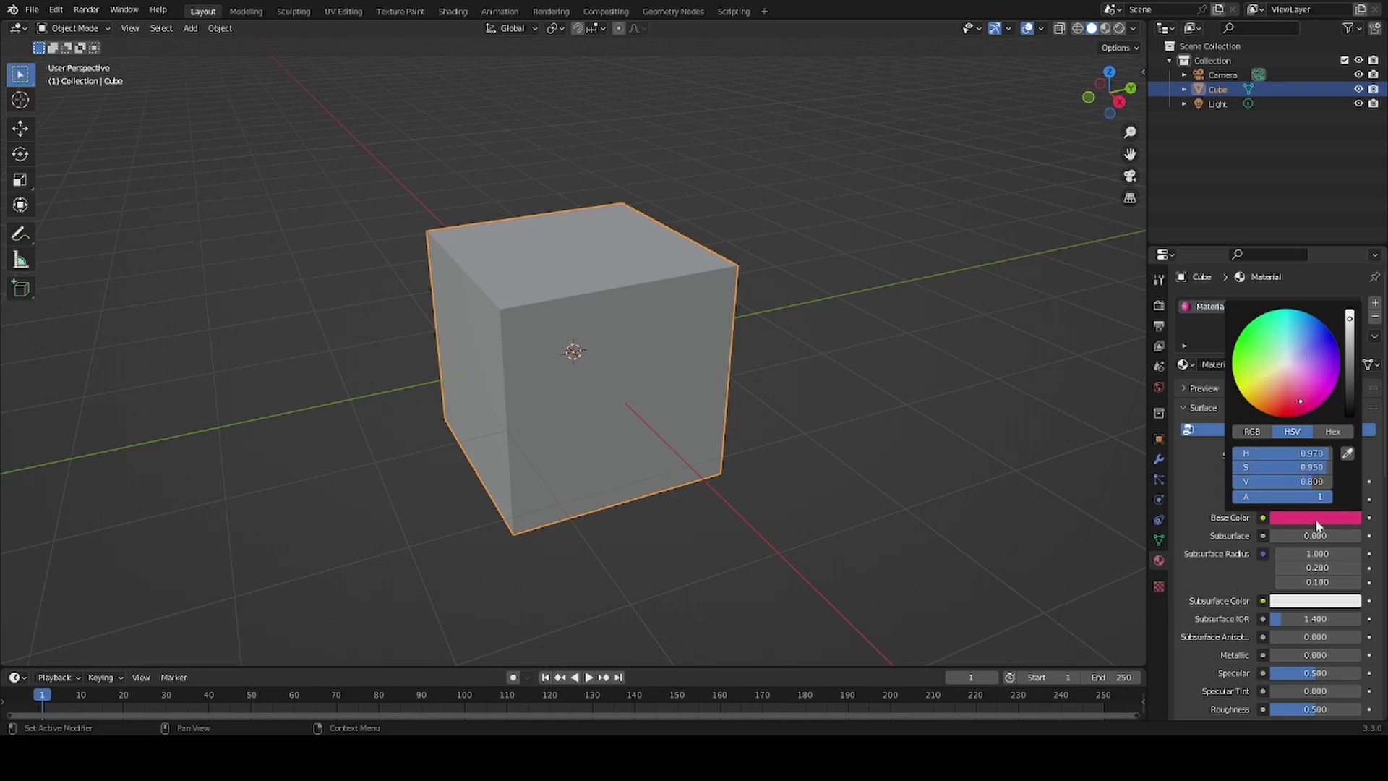
pyautogui.click(1284, 402)
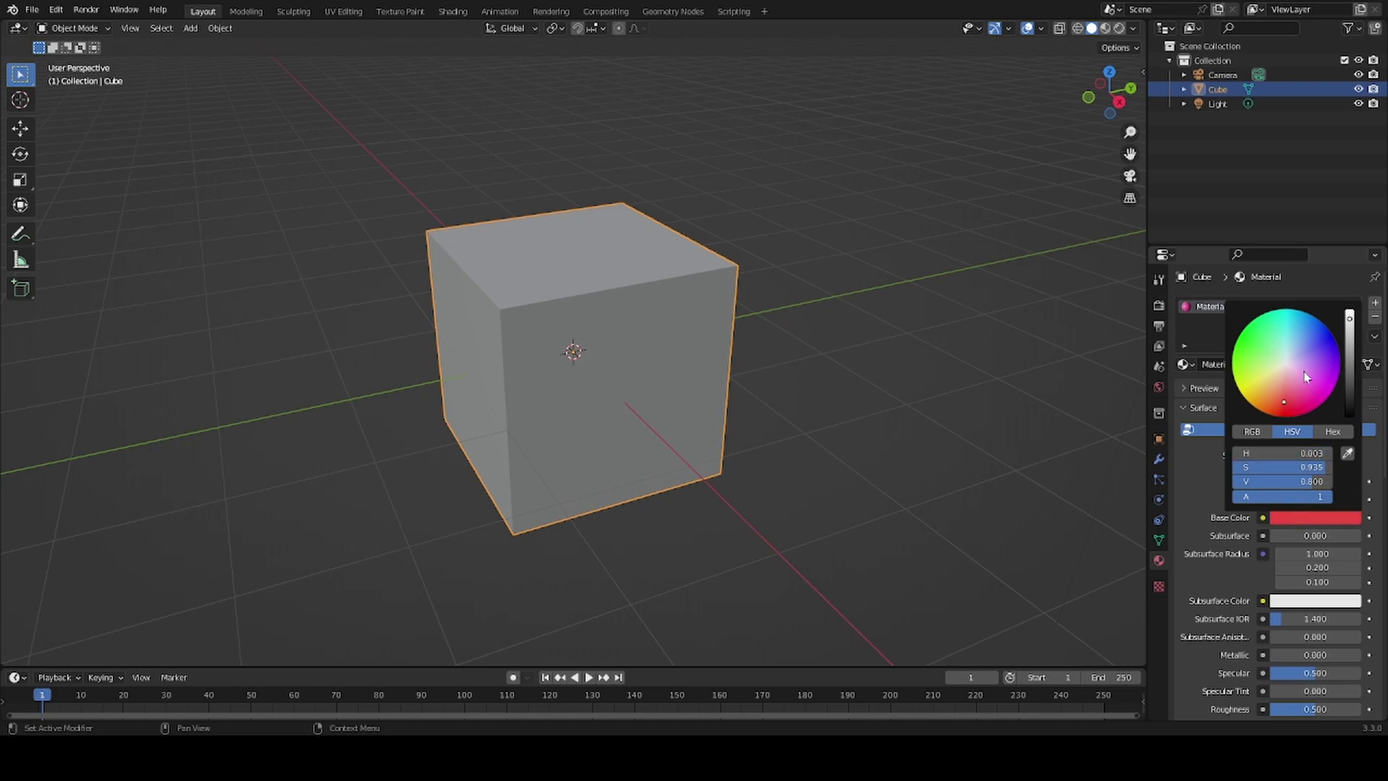
pyautogui.click(1325, 348)
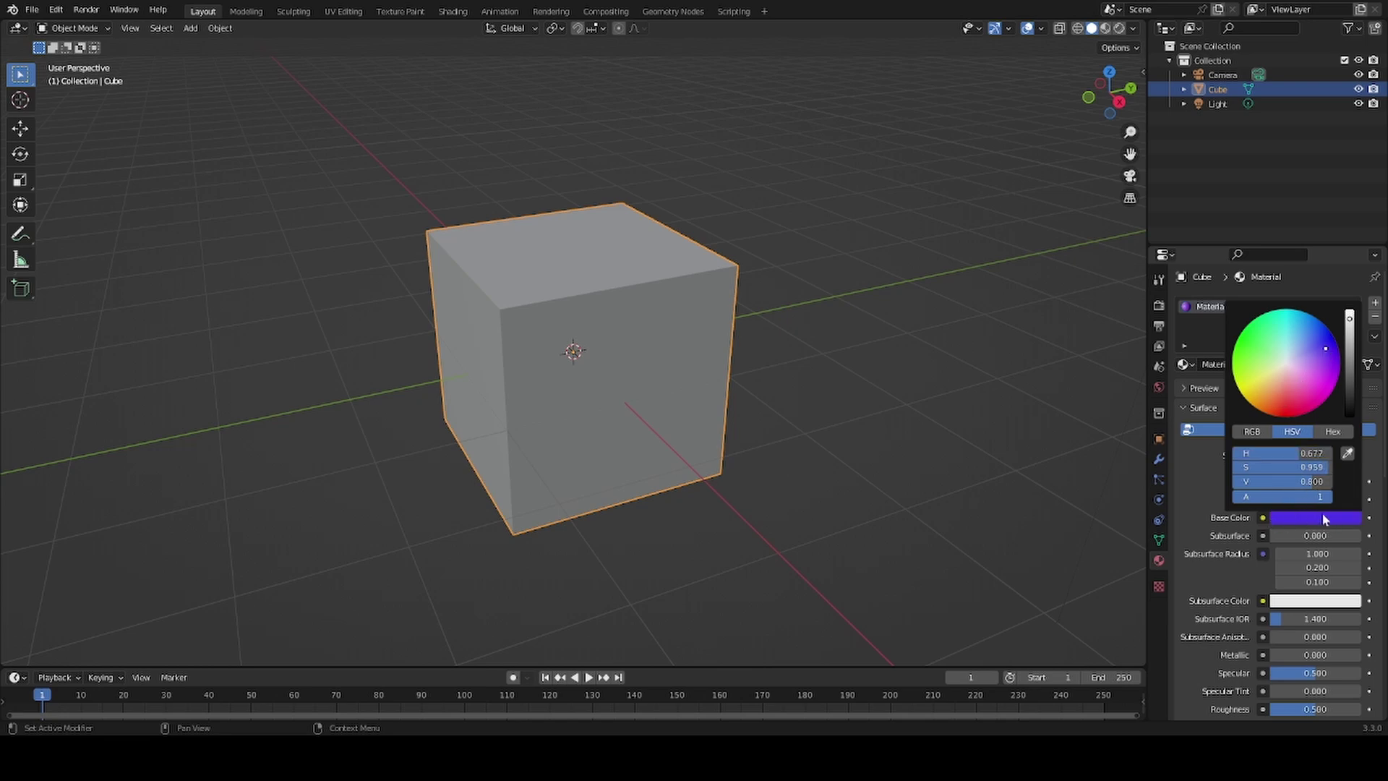
pyautogui.click(1350, 319)
pyautogui.moveTo(1349, 319)
pyautogui.mouseDown()
pyautogui.moveTo(1349, 362)
pyautogui.moveTo(1349, 325)
pyautogui.mouseUp()
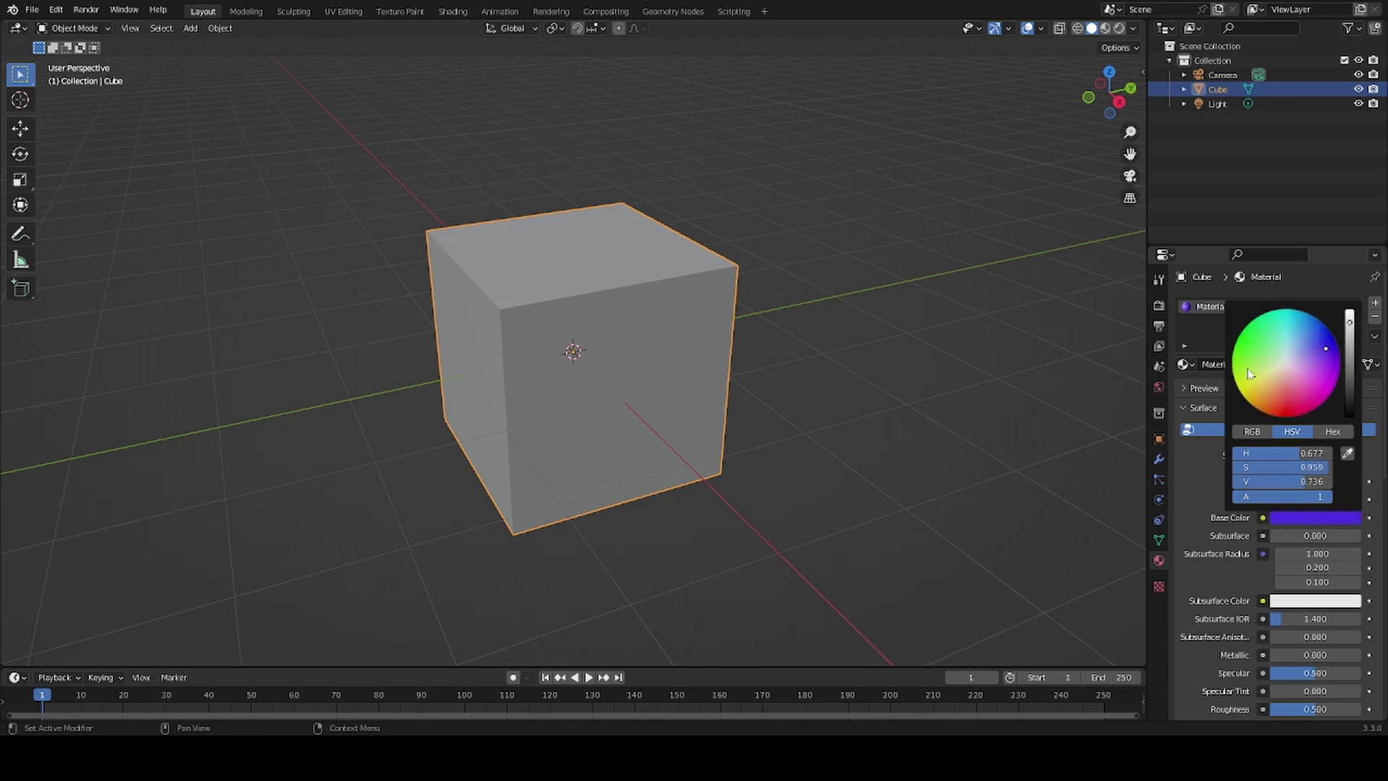
# - Compare wireframe, solid and rendered shading, settling on Material Preview to show the purple cube
pyautogui.click(1078, 32)
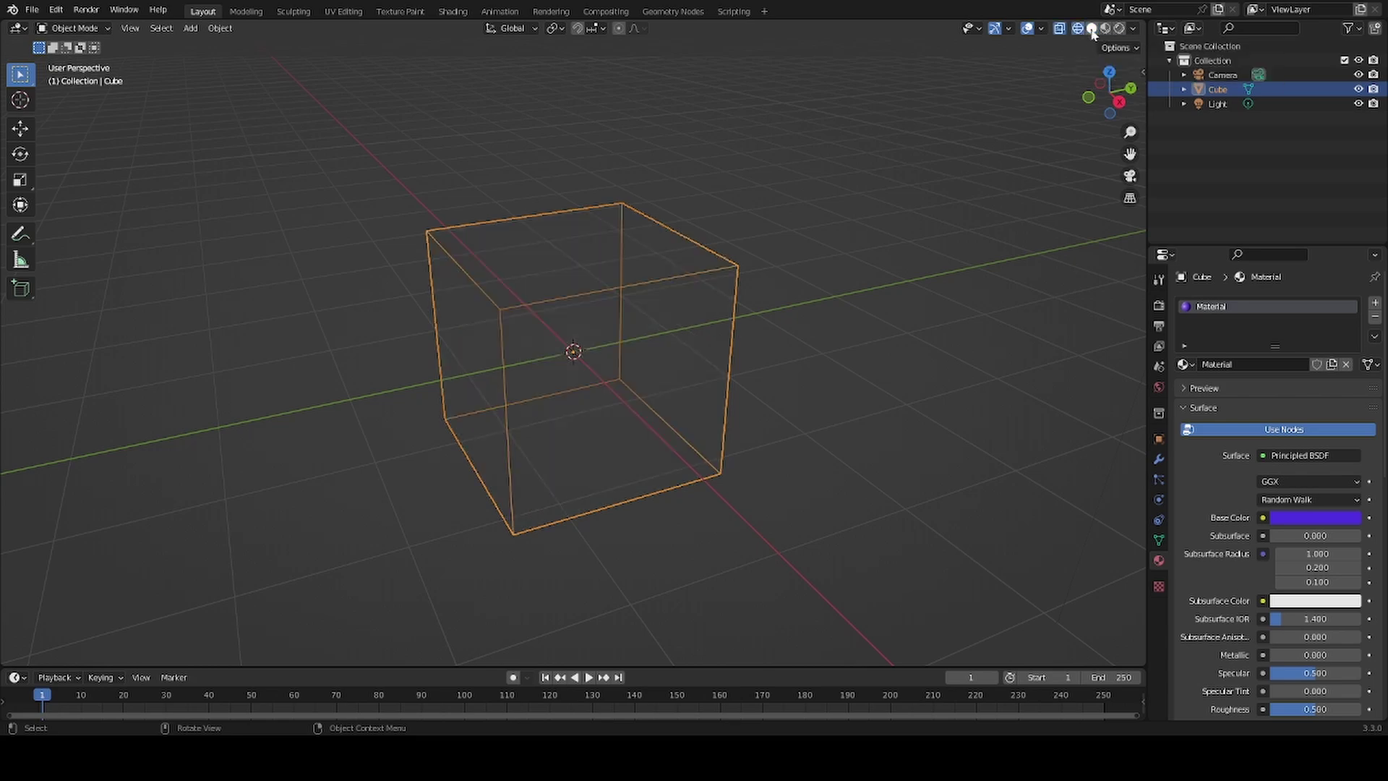
pyautogui.click(1092, 30)
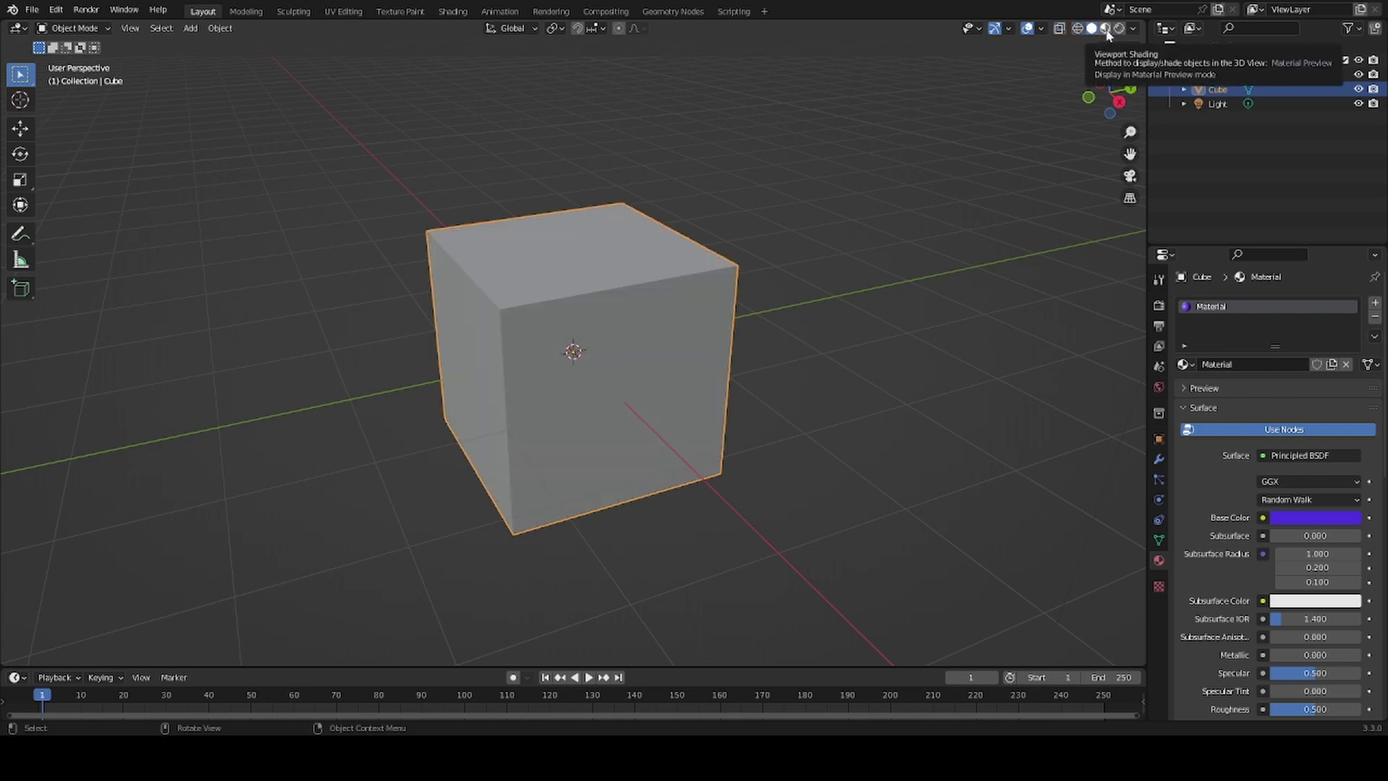
pyautogui.click(1105, 29)
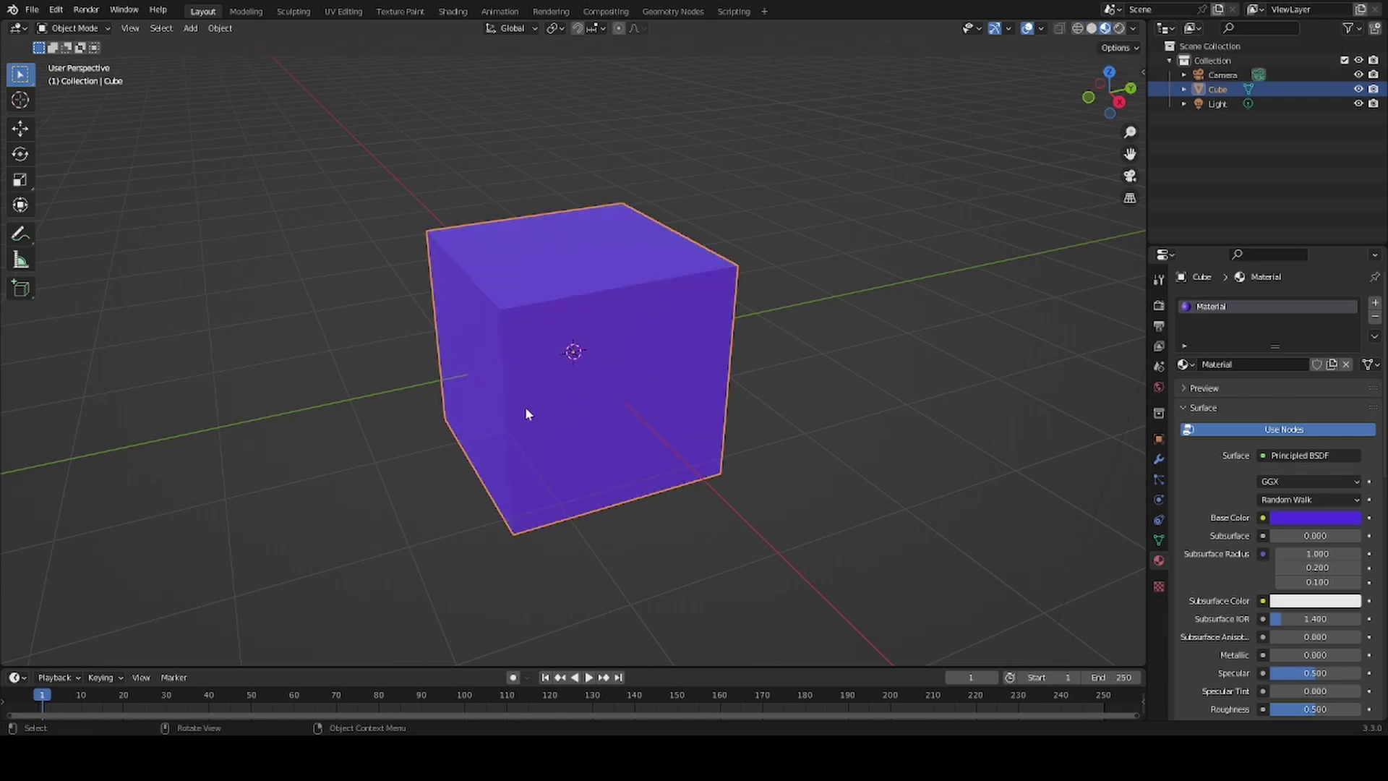
pyautogui.click(1120, 32)
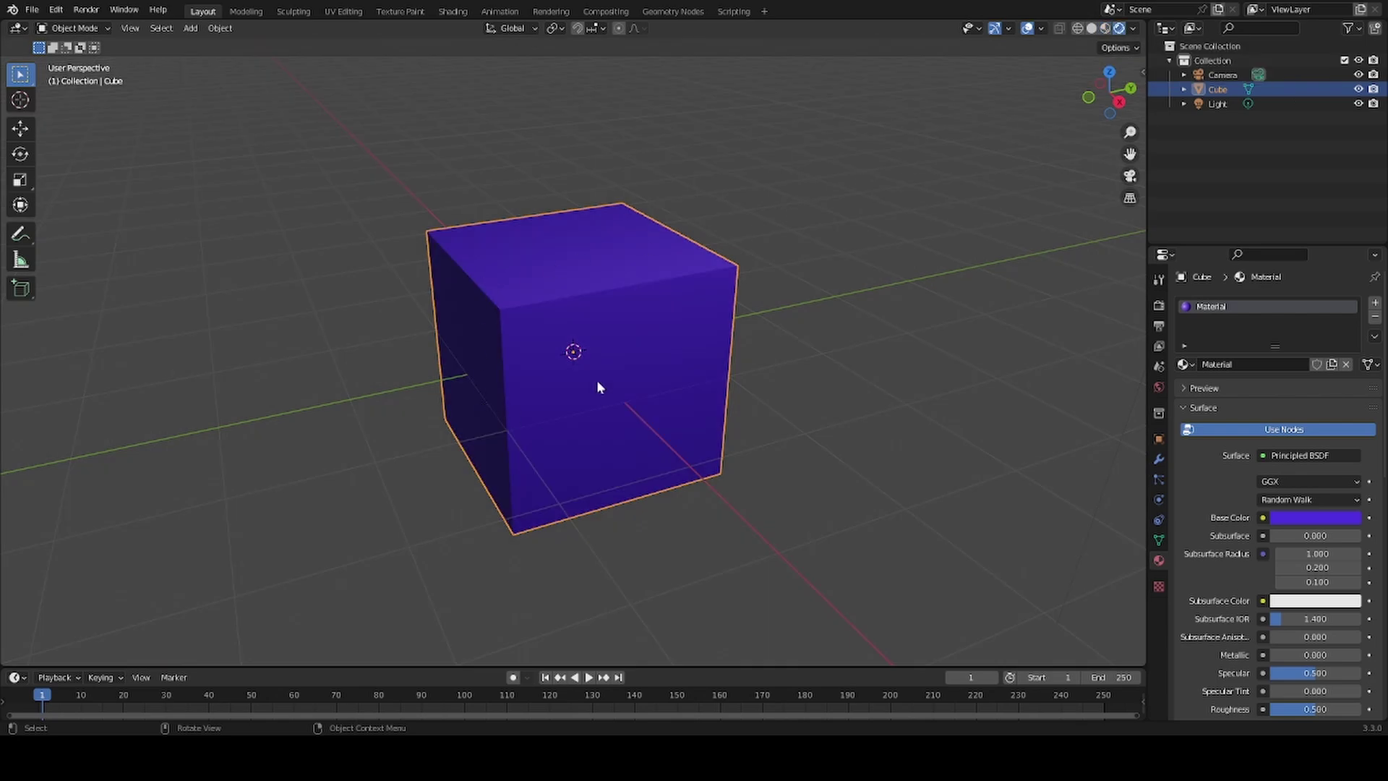
pyautogui.click(1107, 29)
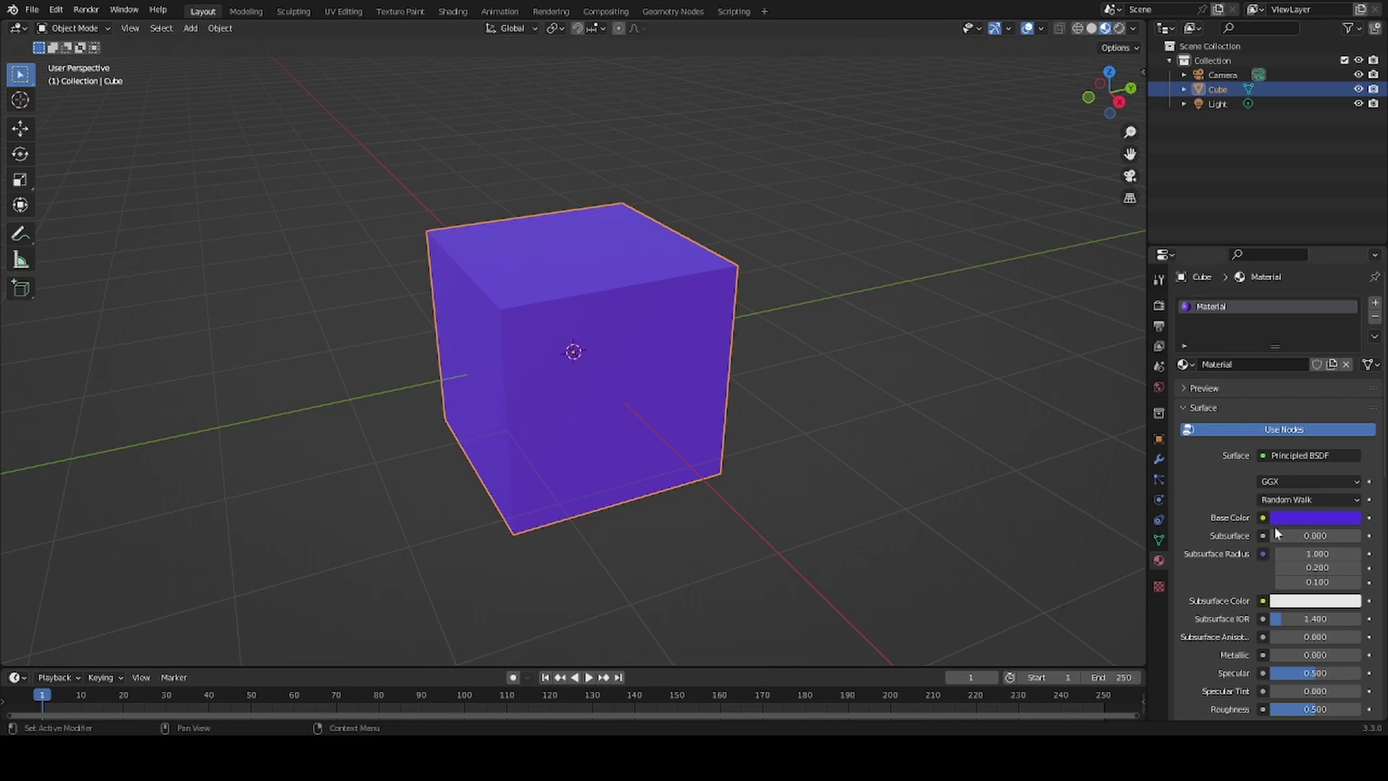
pyautogui.click(1309, 519)
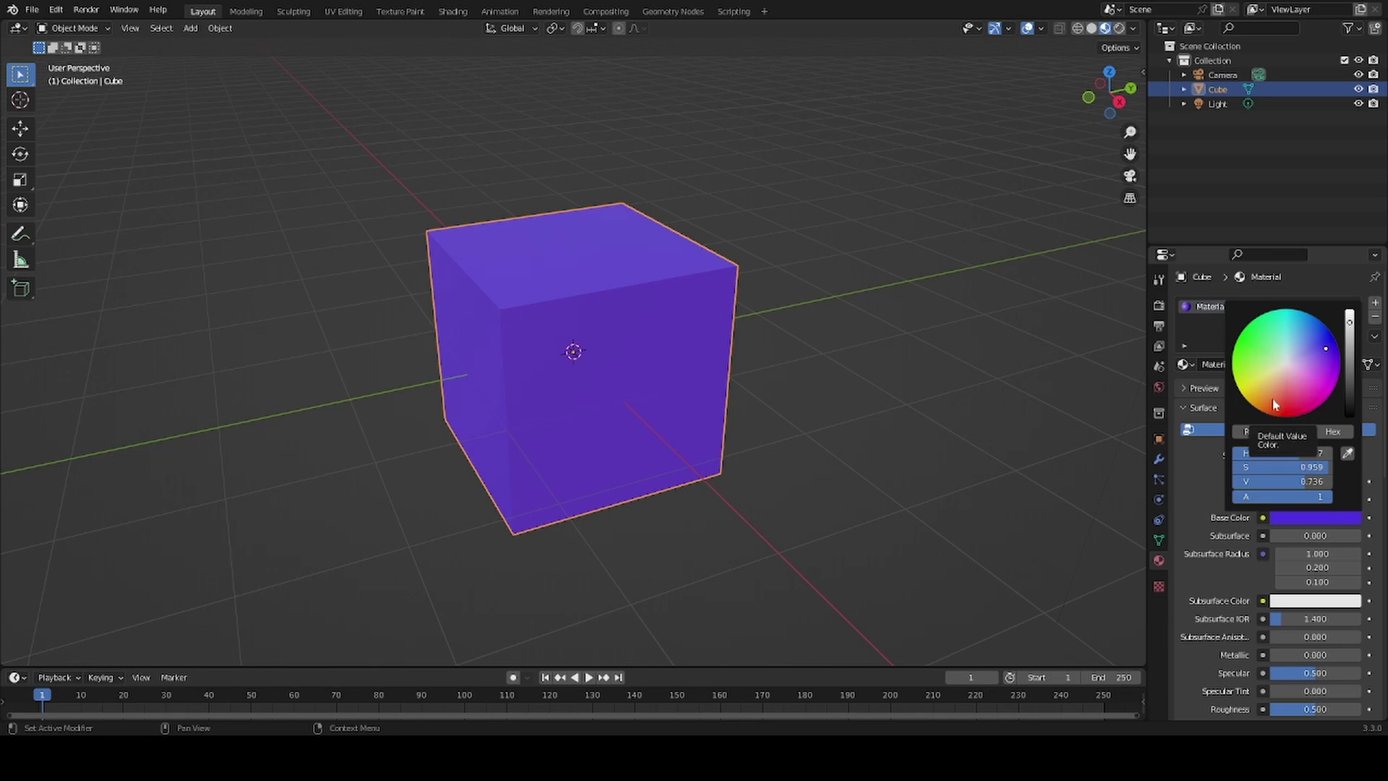
pyautogui.click(1319, 519)
pyautogui.click(1333, 432)
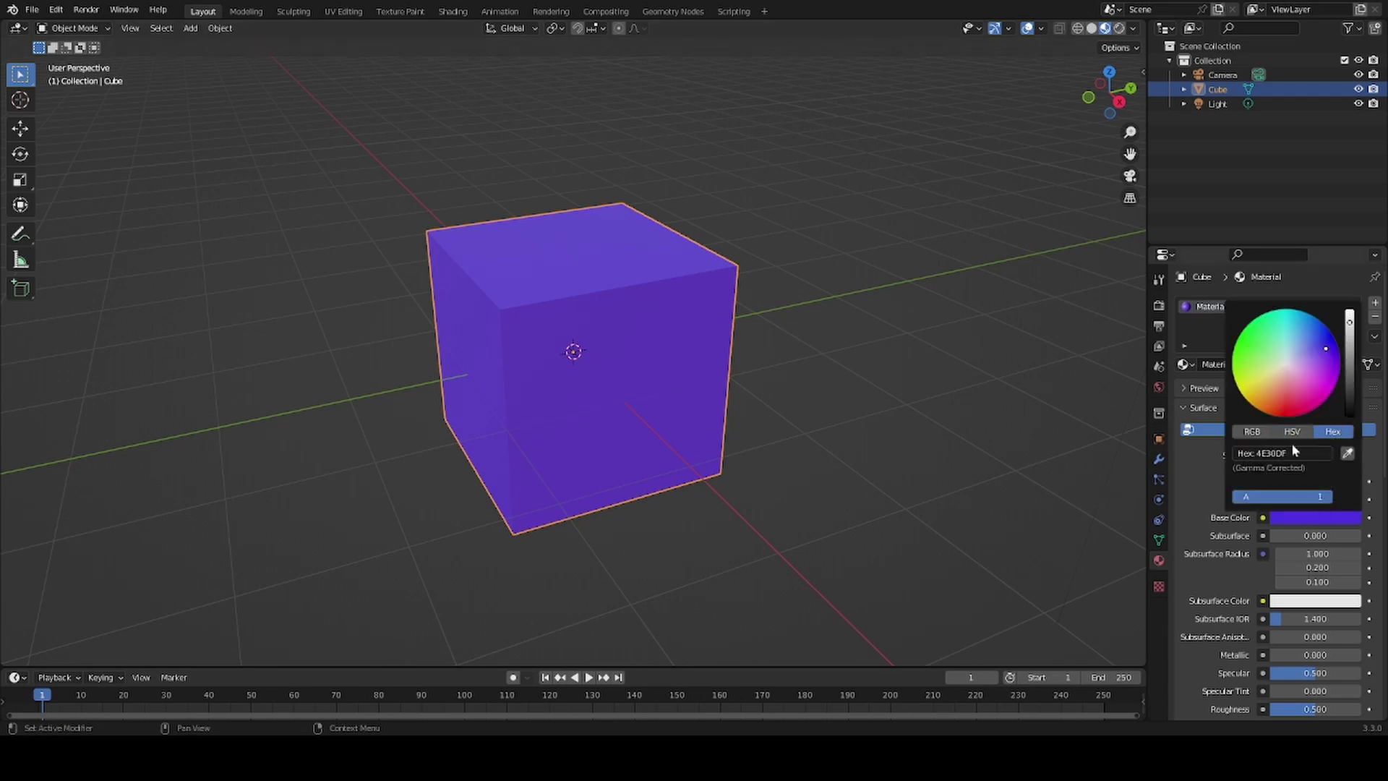
pyautogui.click(1256, 433)
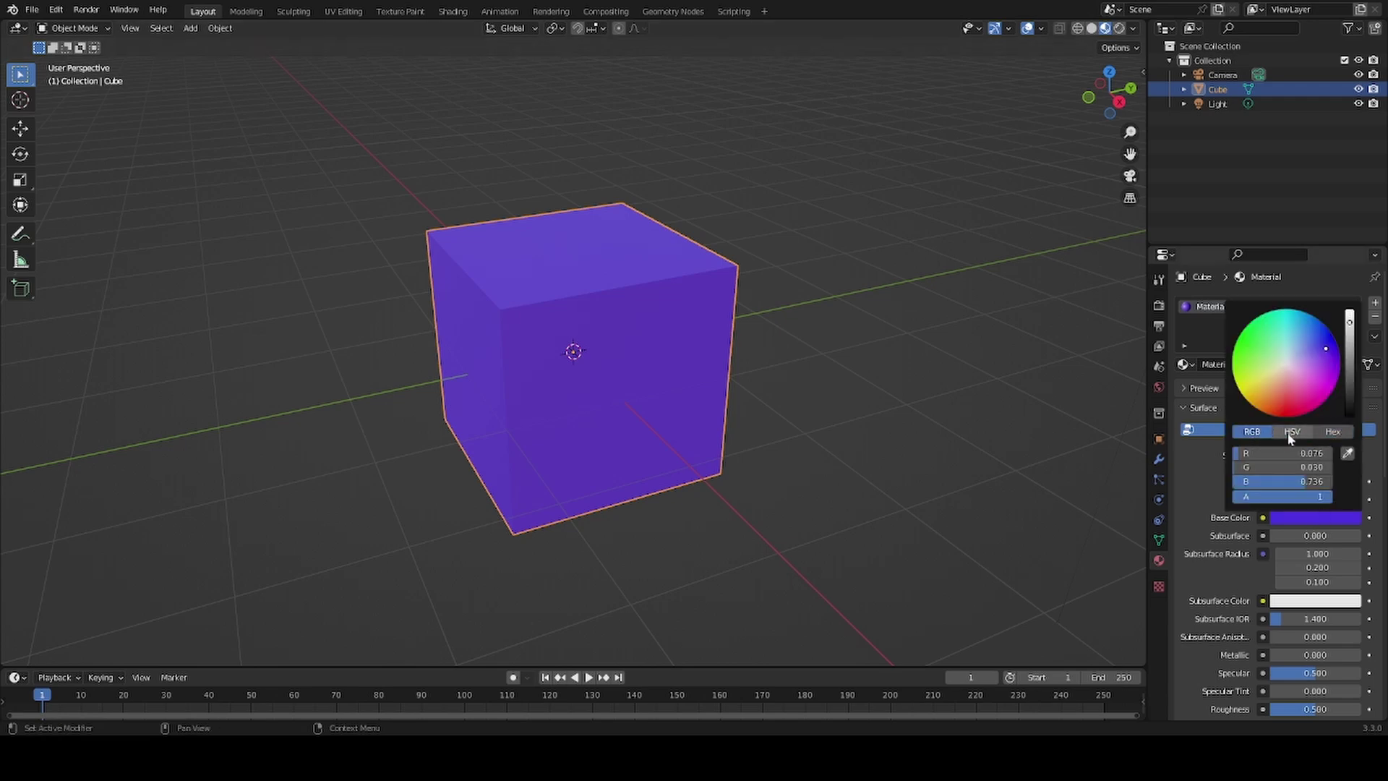
pyautogui.click(1291, 433)
pyautogui.click(1259, 433)
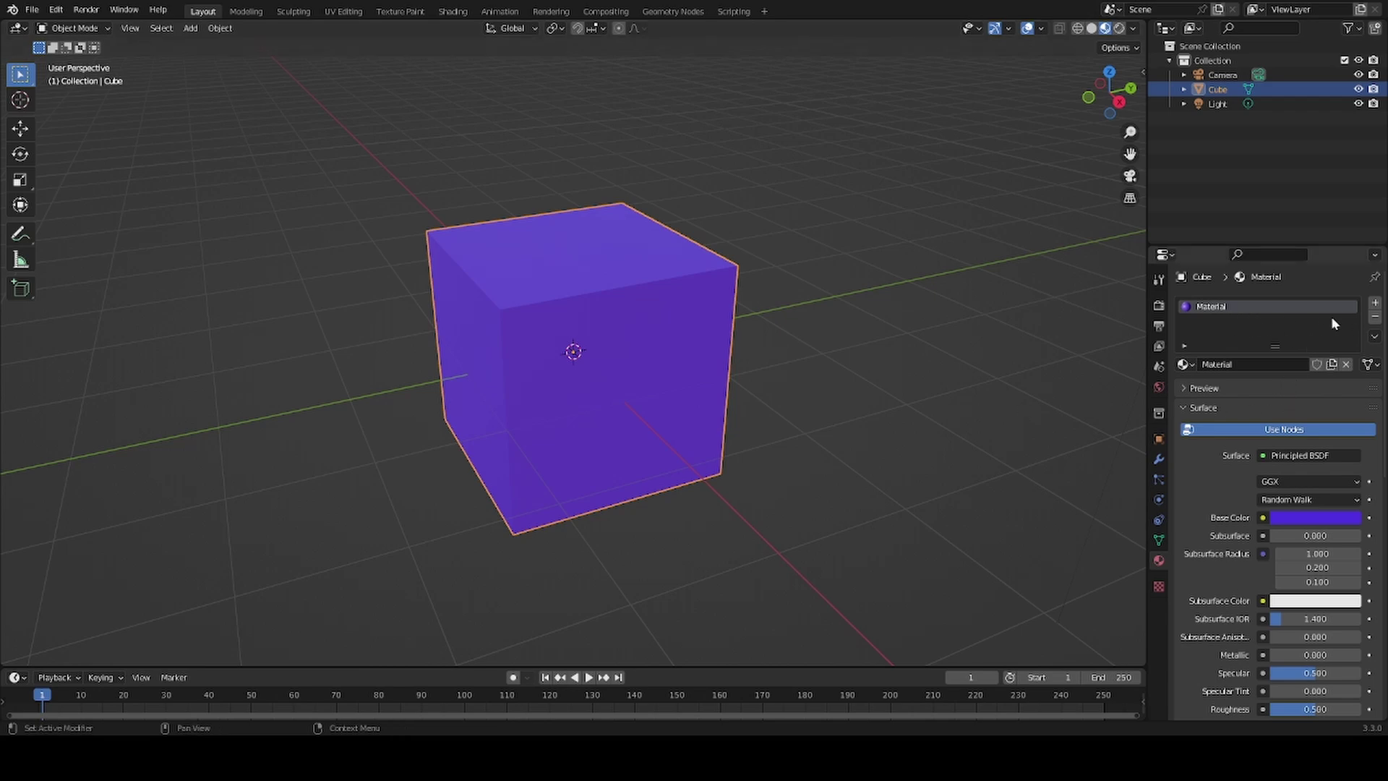
# - Add a second material slot holding a new Material.001 with a green Base Color
pyautogui.click(1375, 302)
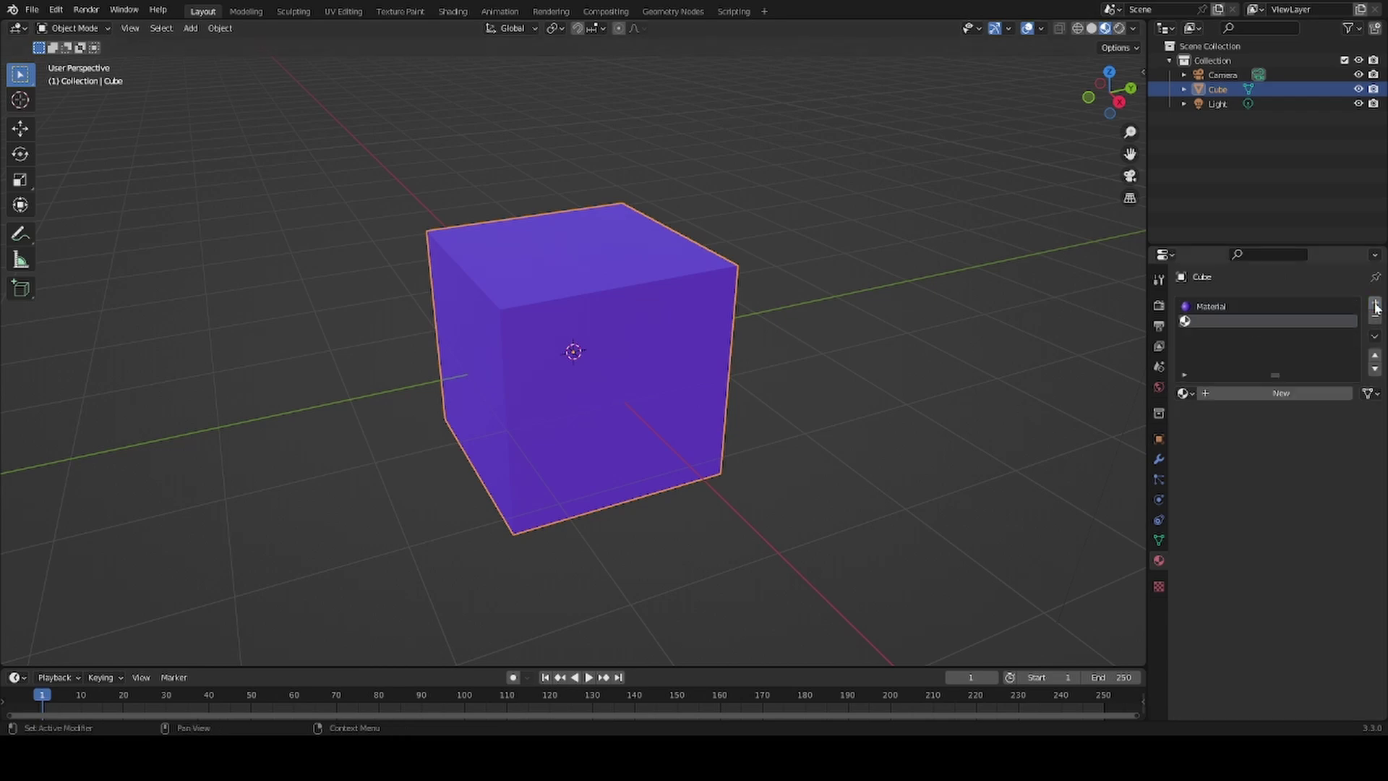
pyautogui.click(1242, 394)
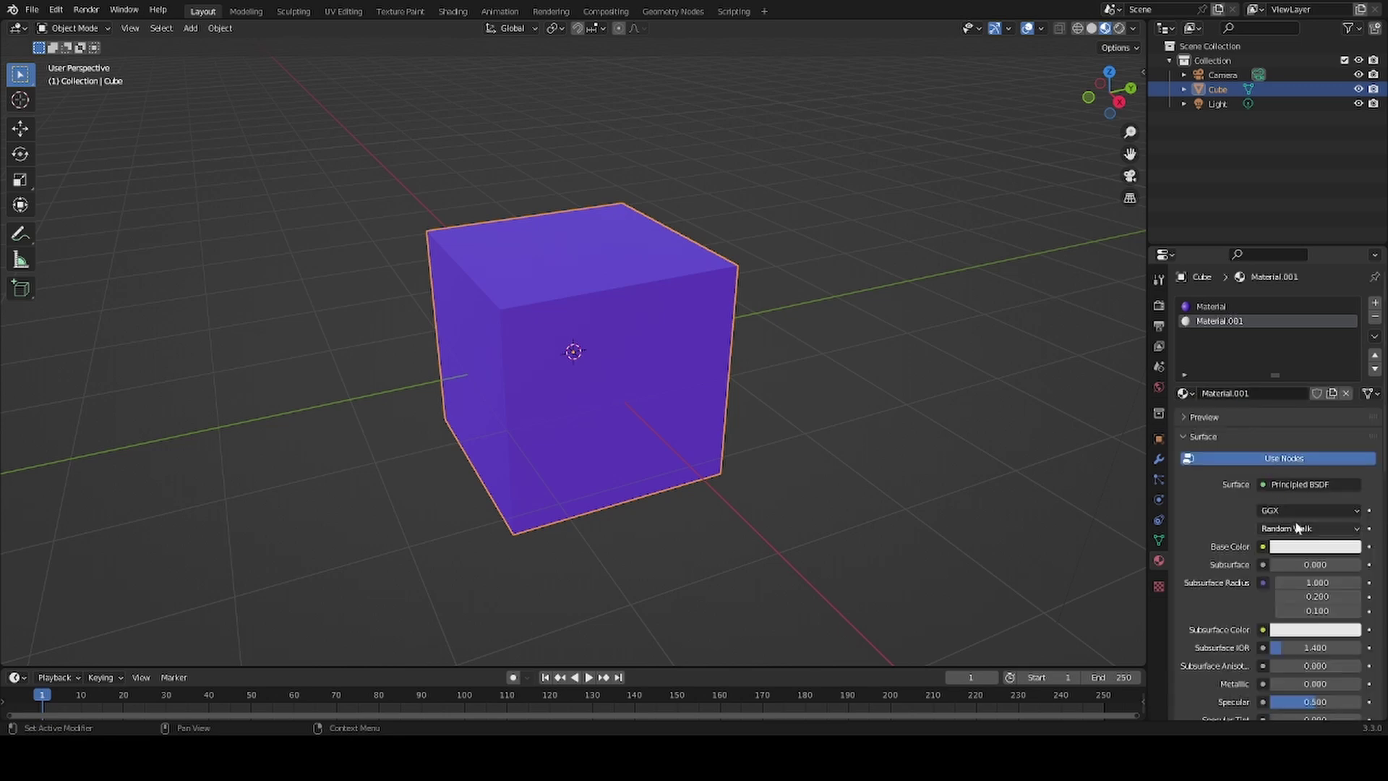
pyautogui.click(1311, 553)
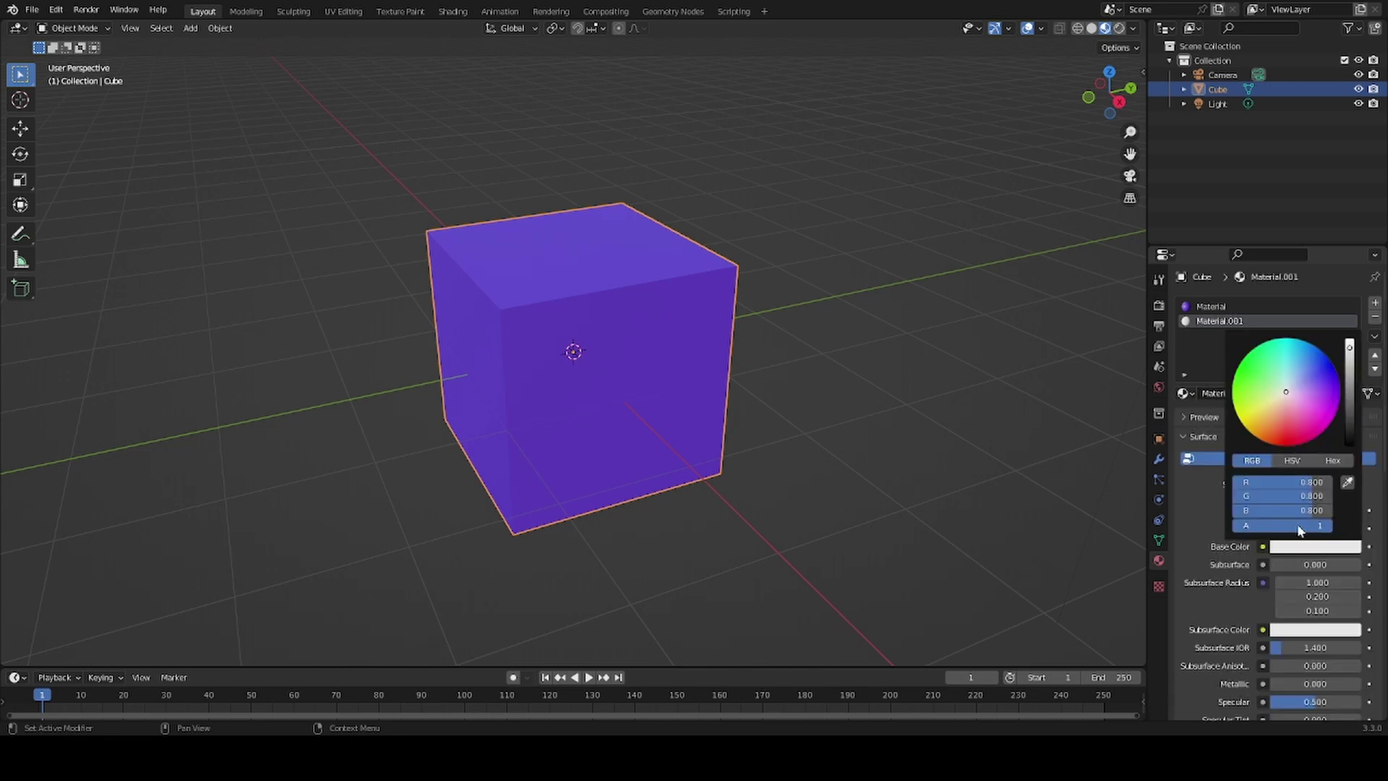
pyautogui.click(1246, 365)
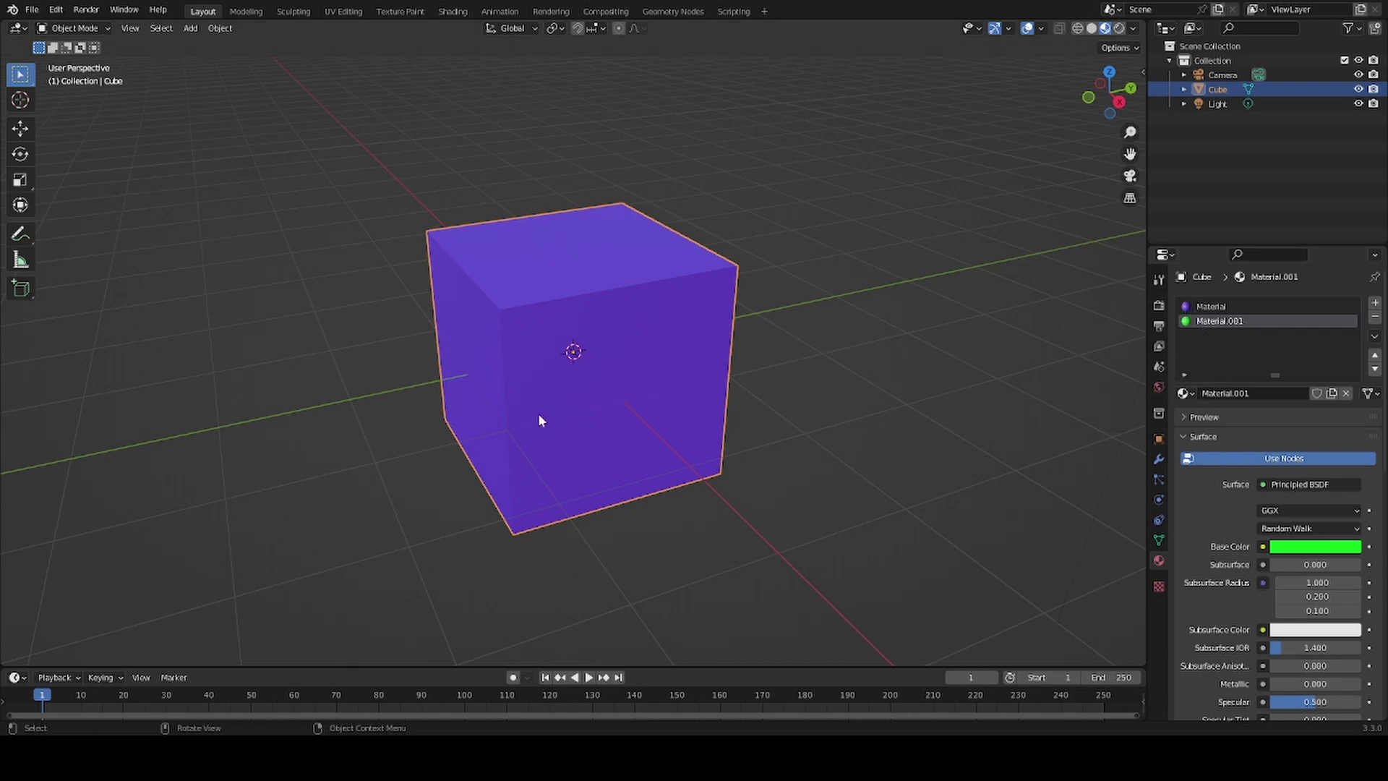
# - Enter Edit Mode with face select on and select only the cube's front face
pyautogui.click(96, 29)
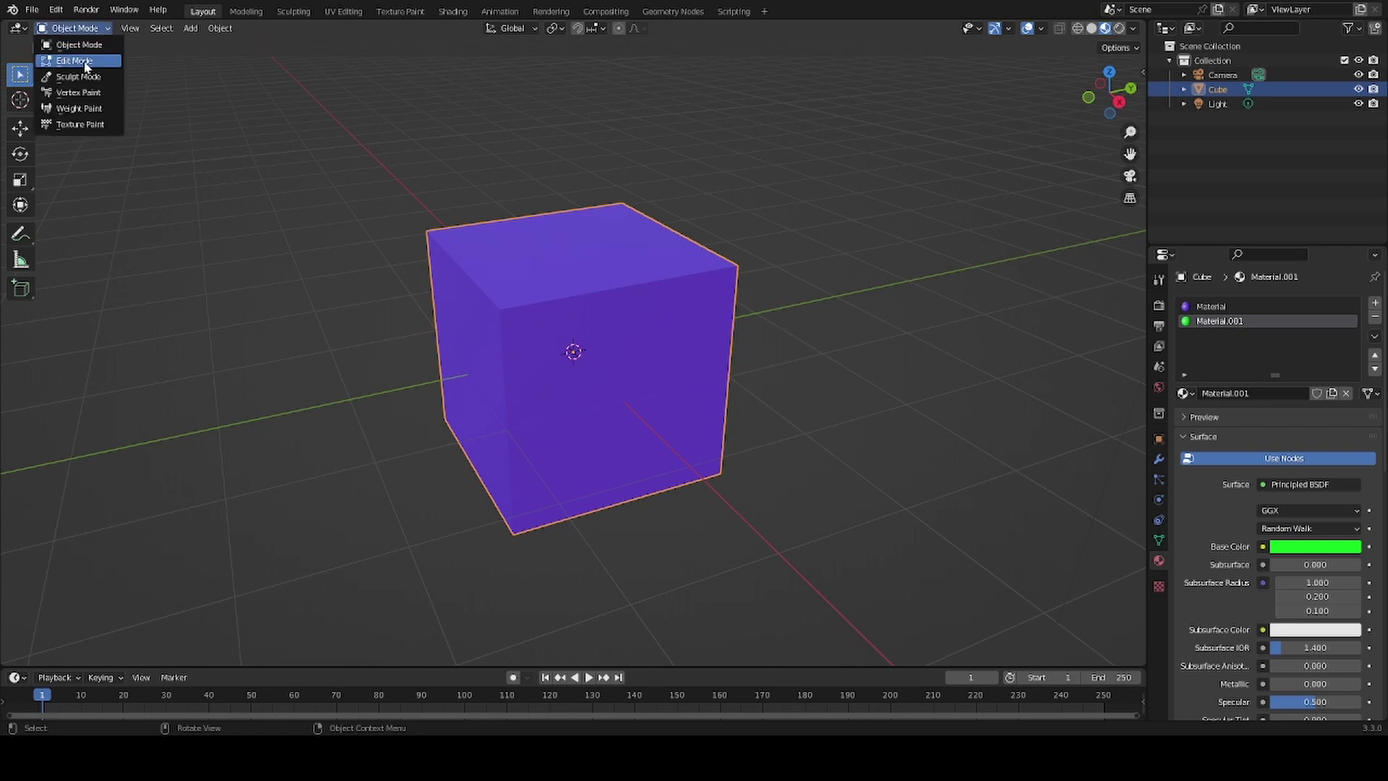
pyautogui.click(85, 61)
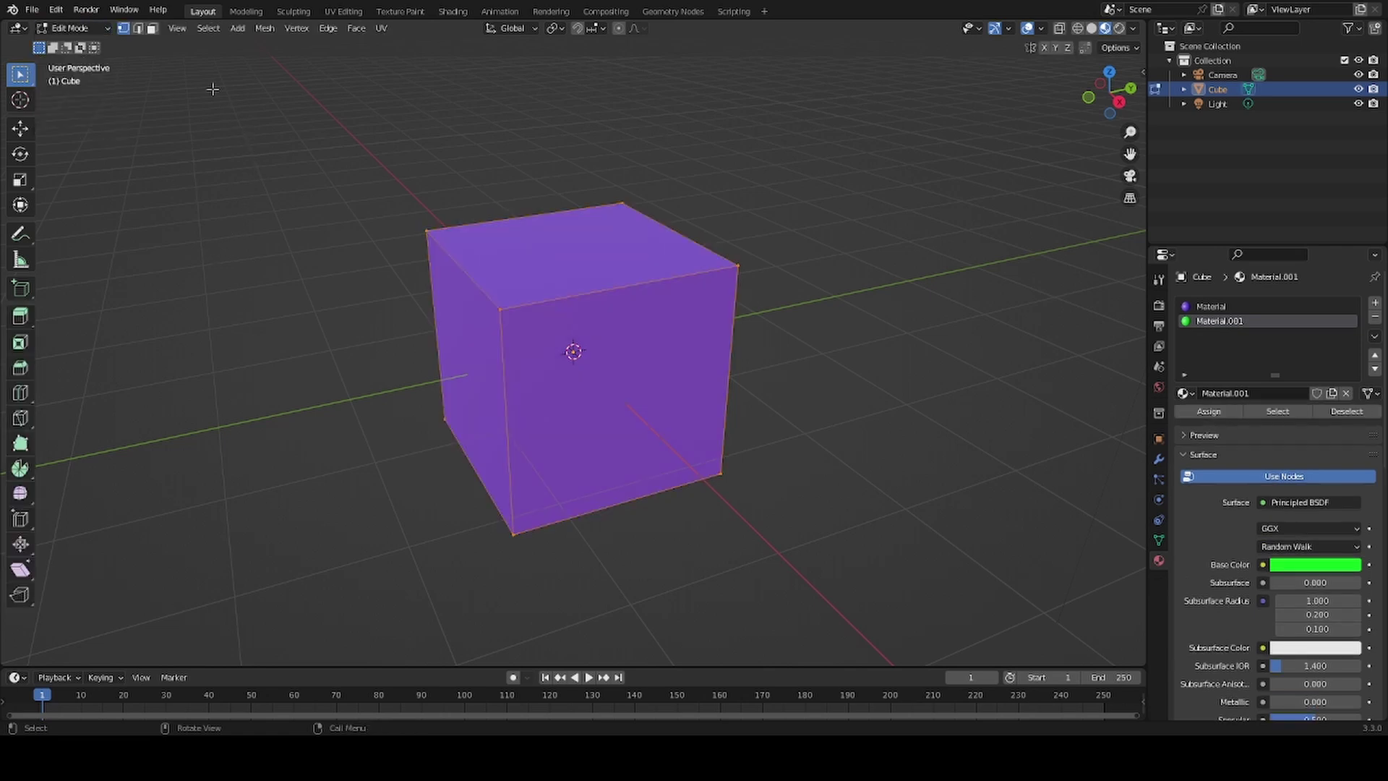
pyautogui.click(152, 29)
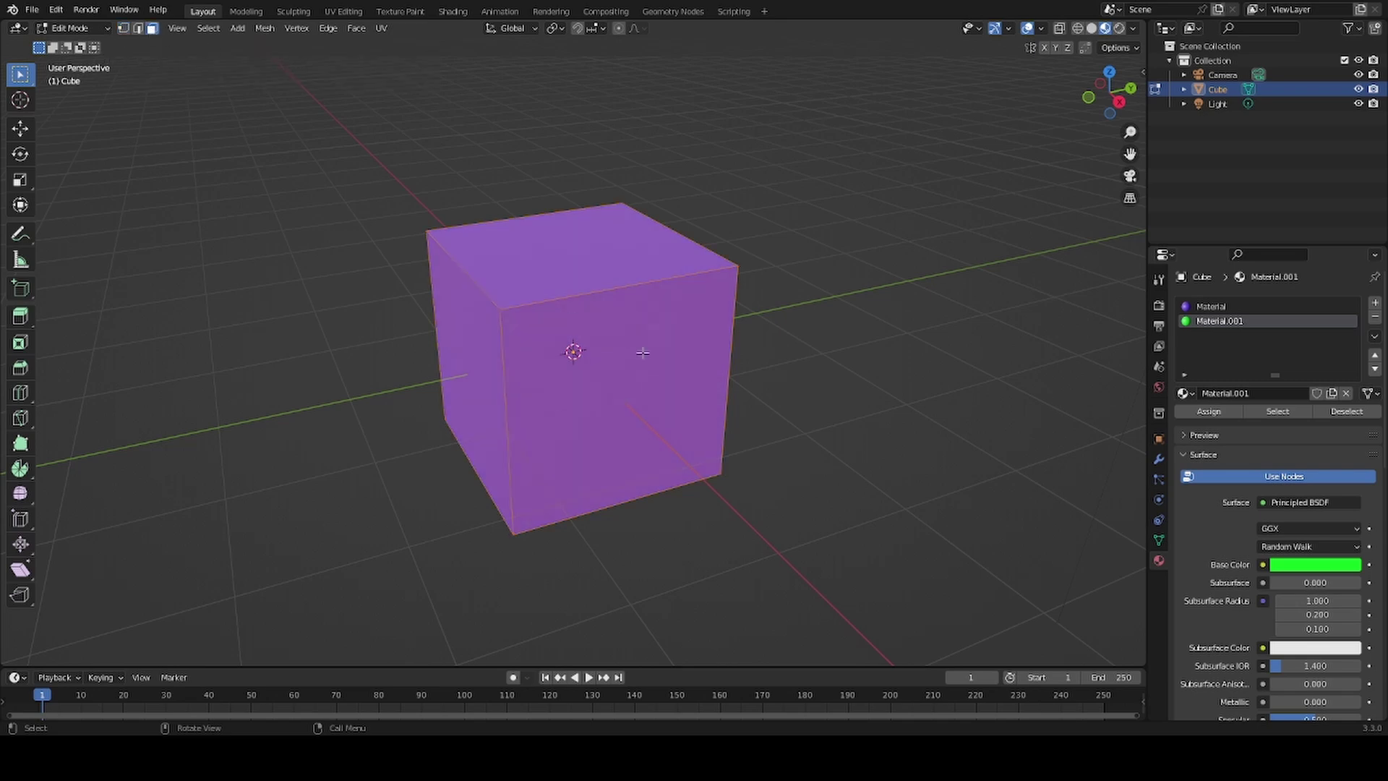
pyautogui.click(611, 294)
pyautogui.click(549, 293)
pyautogui.click(489, 343)
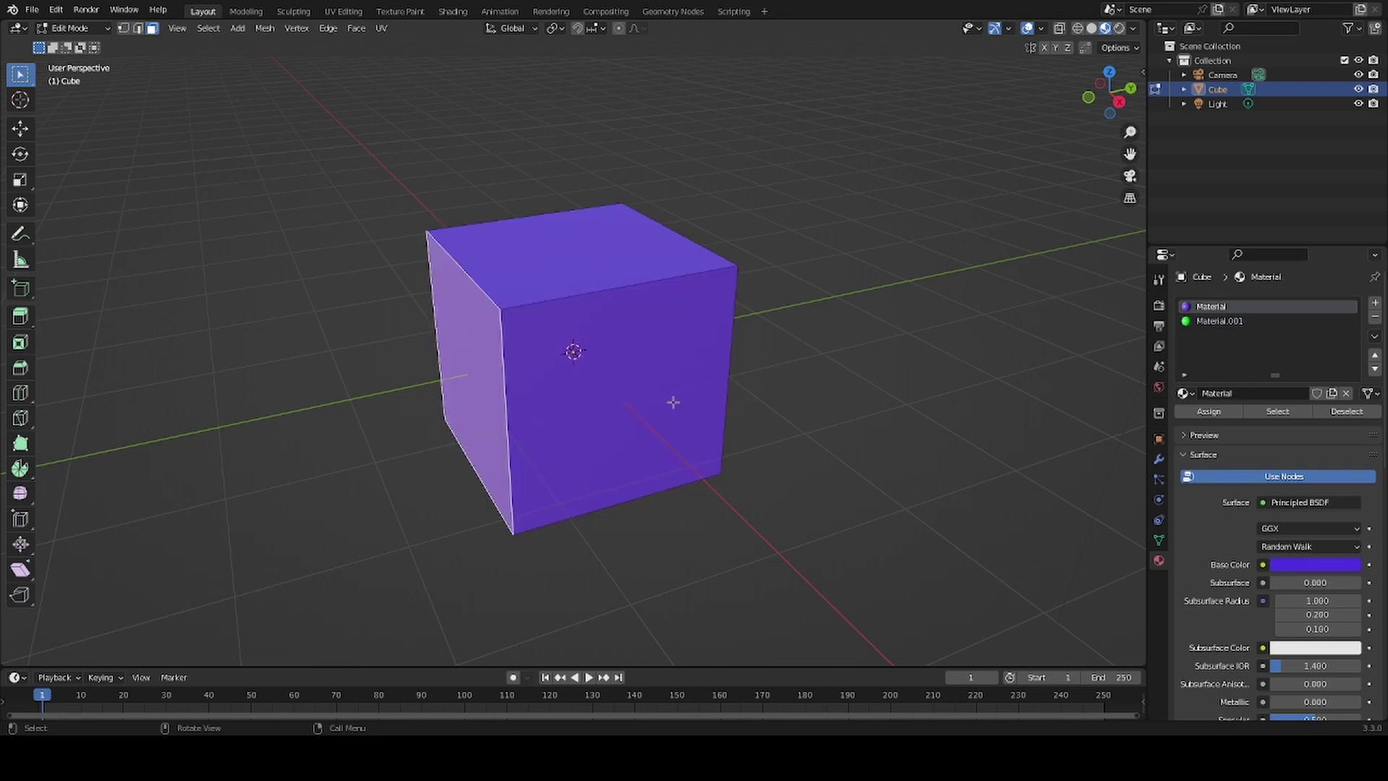
pyautogui.click(660, 369)
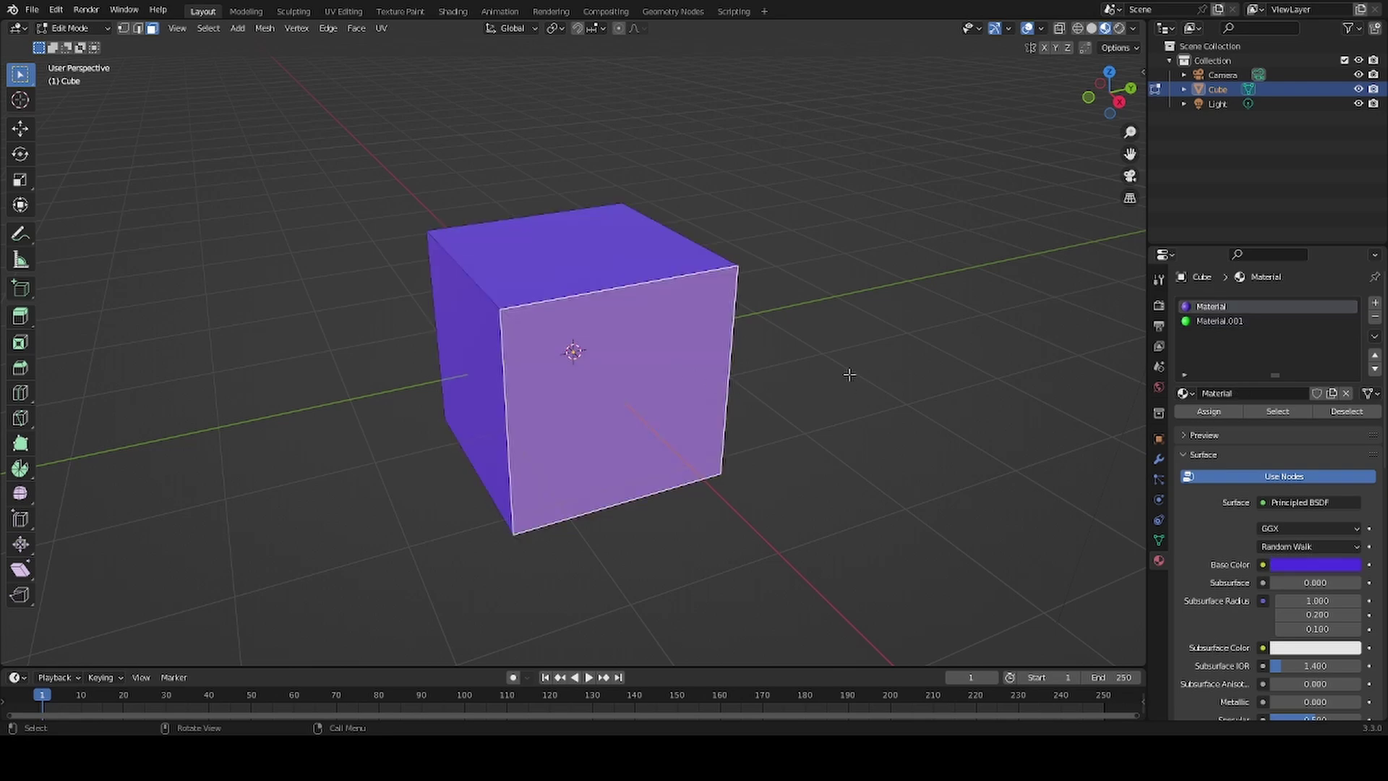
# - Assign the green Material.001 slot to the selected front face, then deselect it
pyautogui.click(1216, 323)
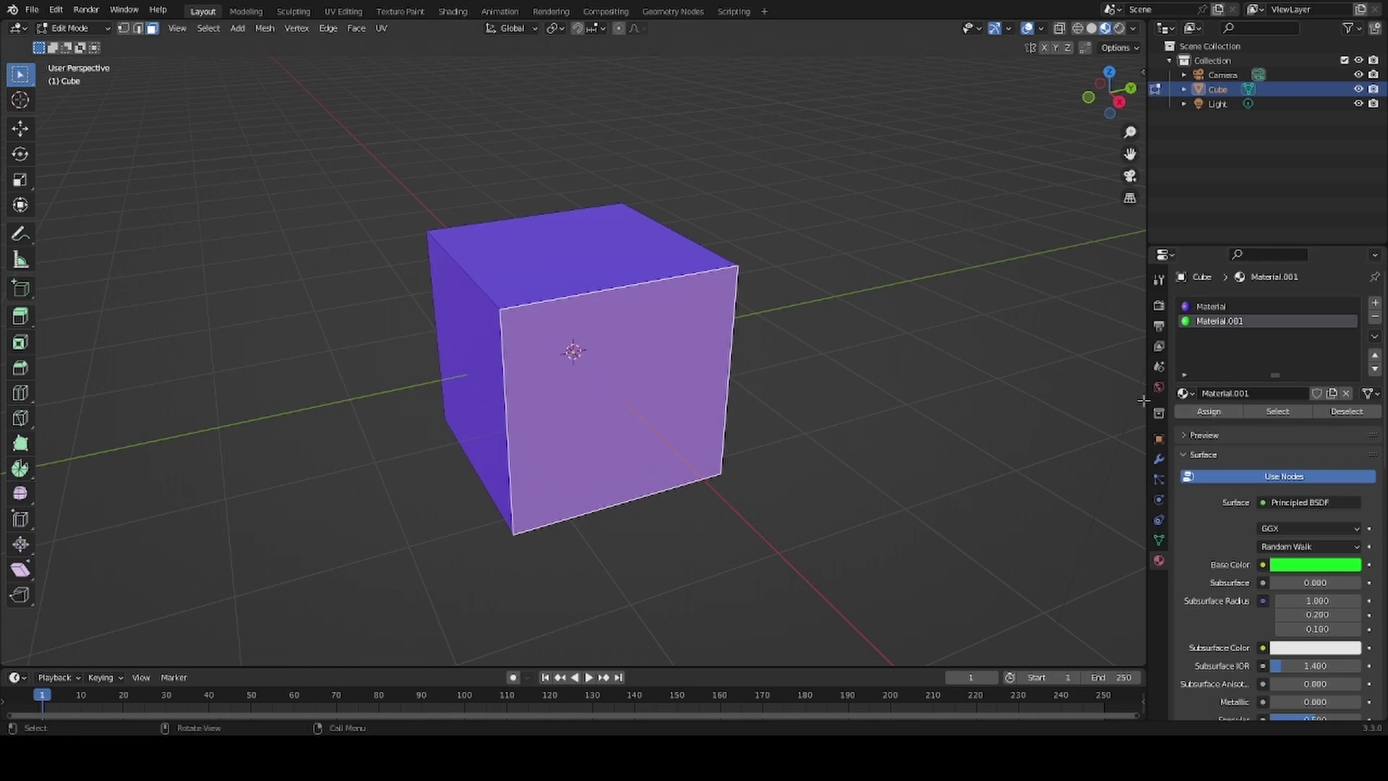
pyautogui.click(1204, 413)
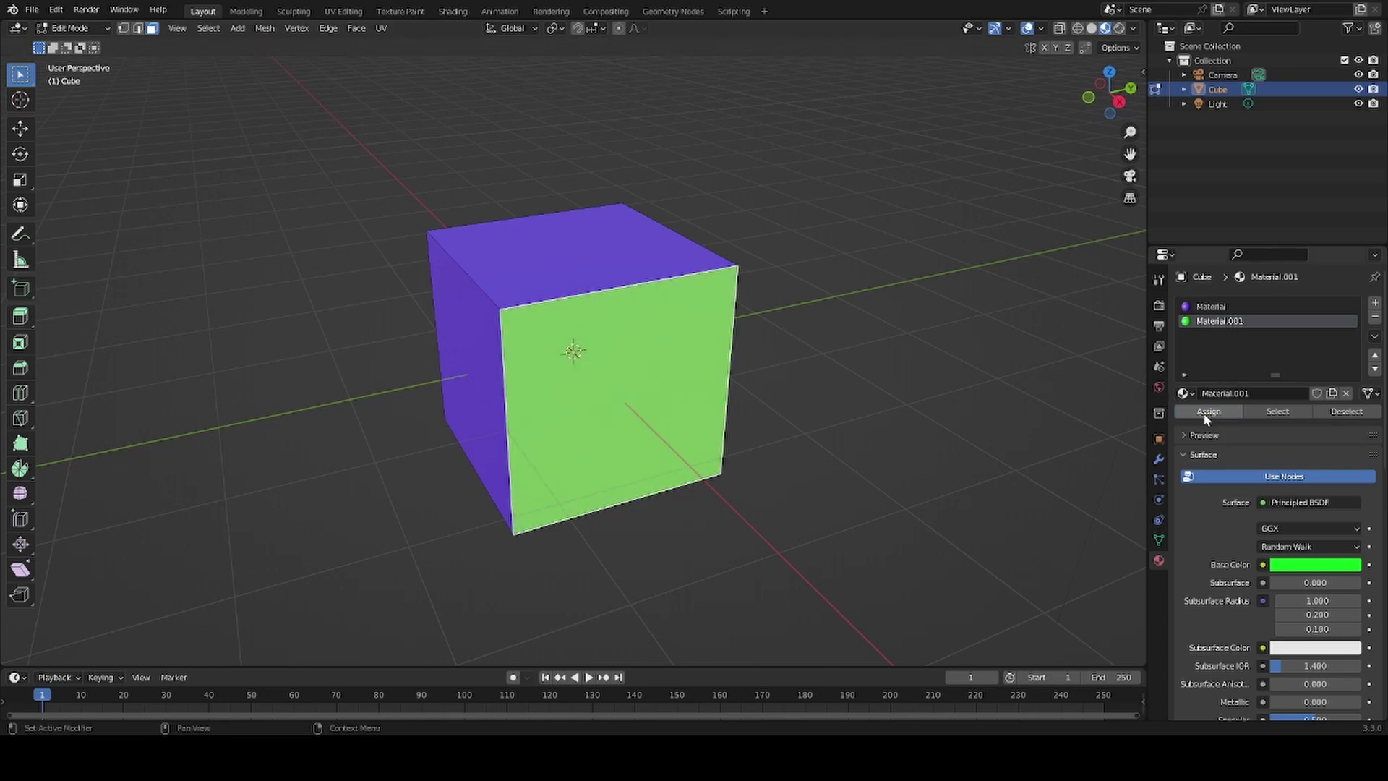
pyautogui.click(1030, 449)
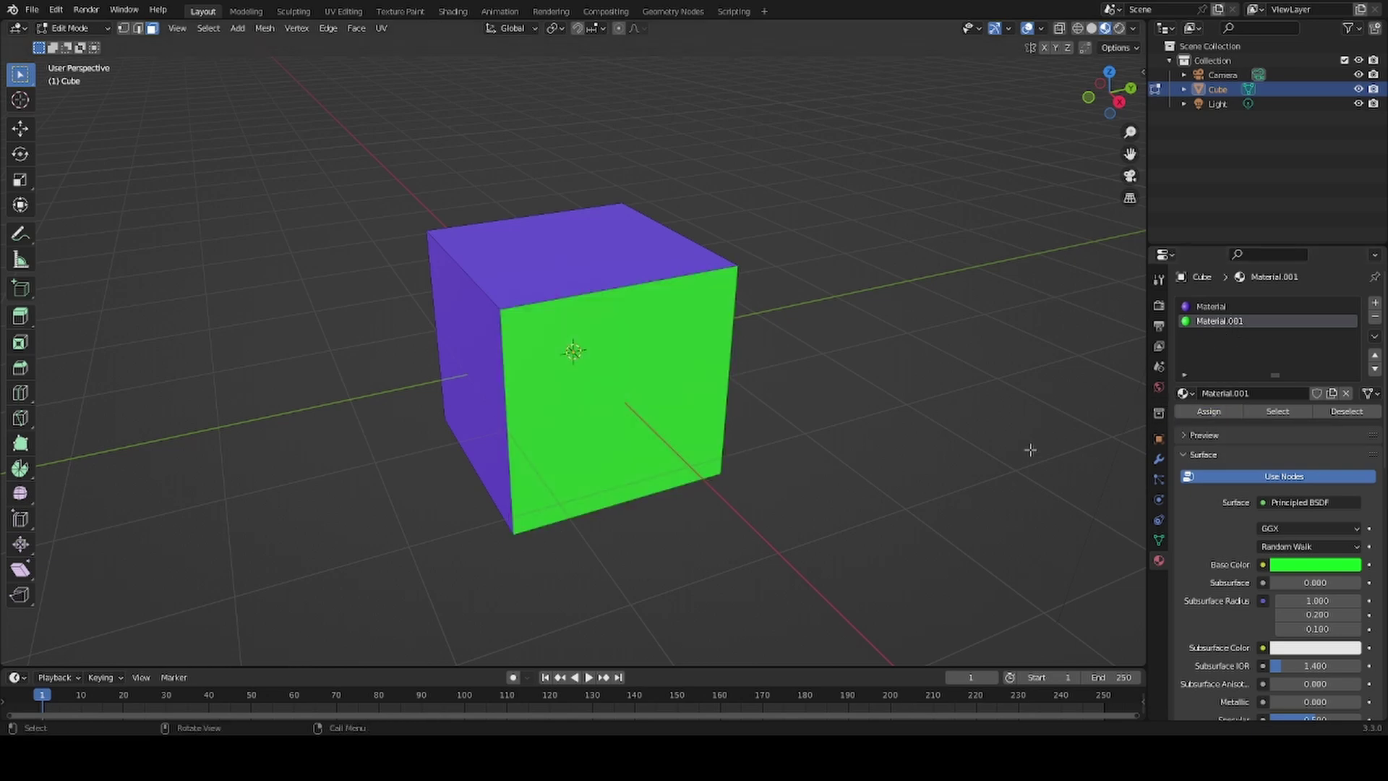
# - Switch the viewport to Rendered shading to show the green face on the purple cube
pyautogui.click(1120, 32)
pyautogui.click(1105, 28)
pyautogui.click(1119, 28)
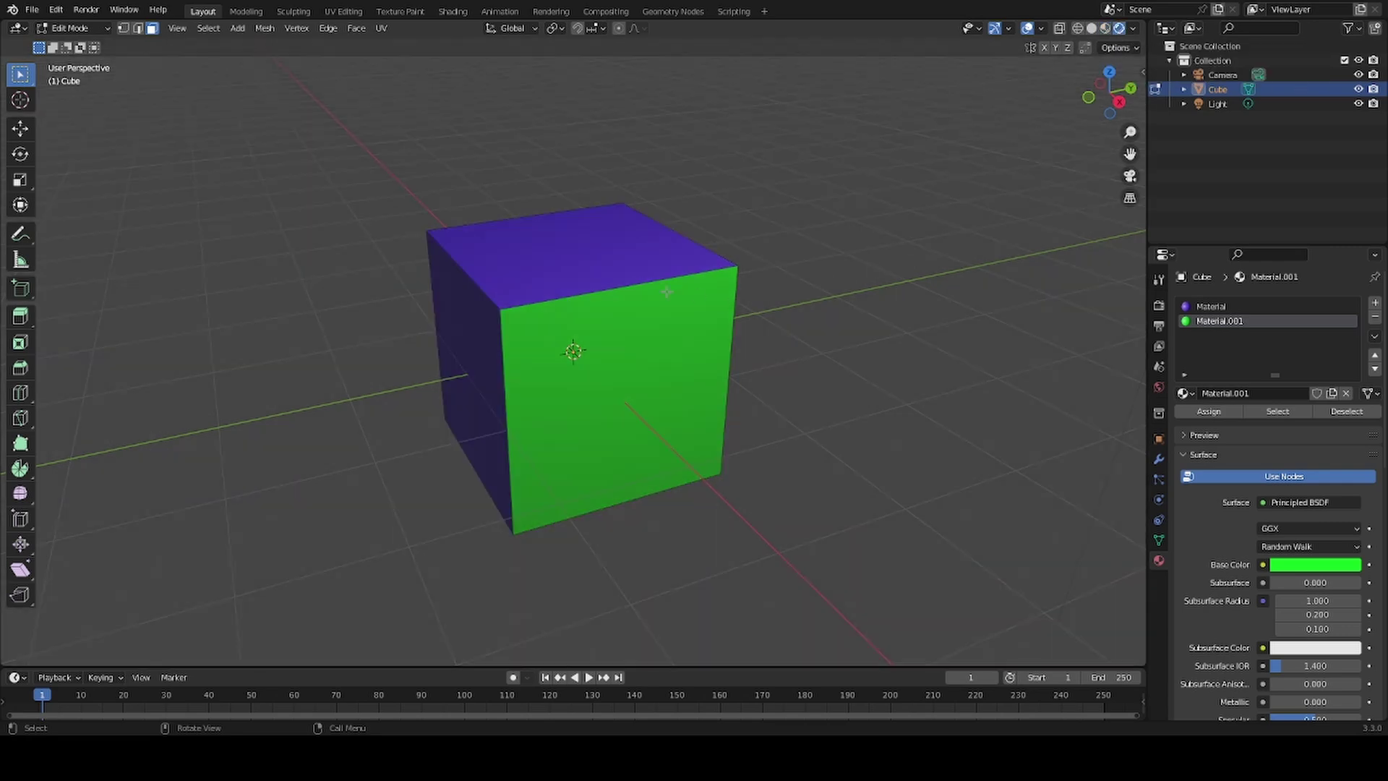